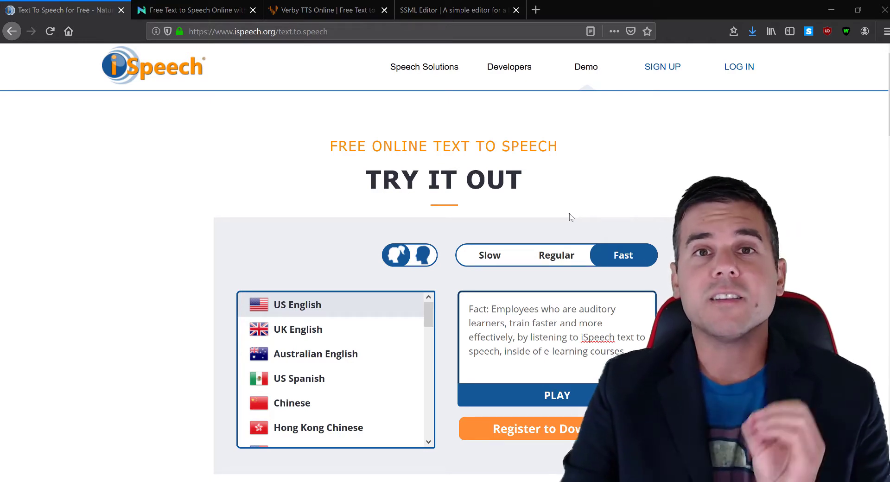
# - Set the iSpeech demo to Regular speed with the female voice
pyautogui.click(560, 260)
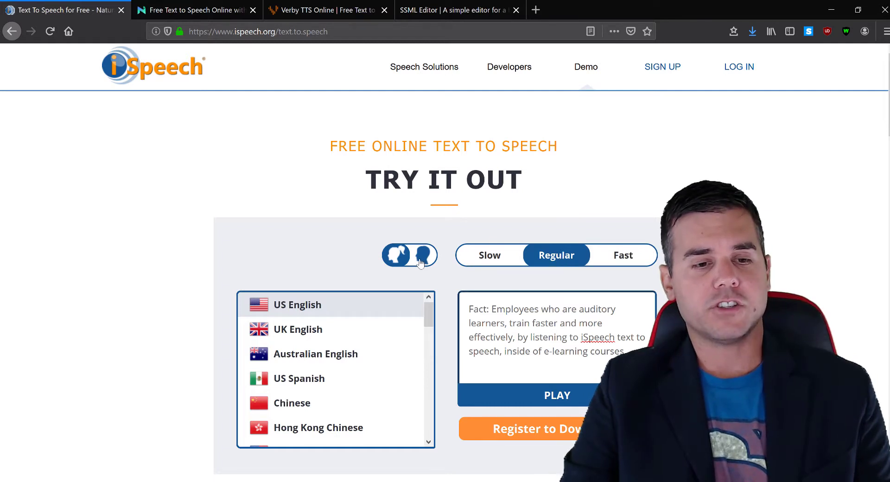
pyautogui.click(394, 263)
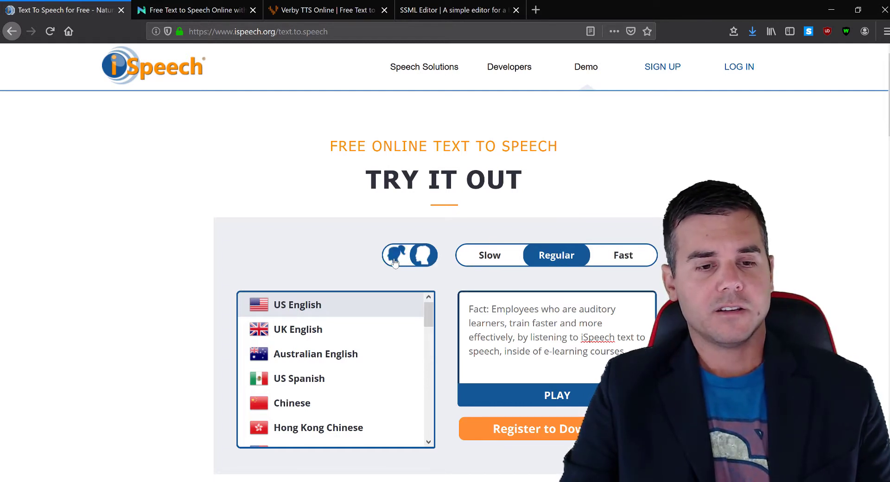
pyautogui.click(394, 261)
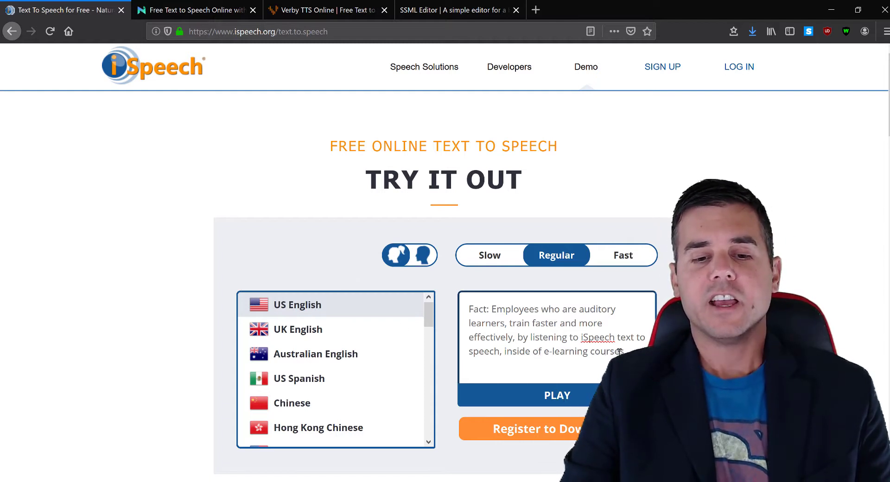
# - Play the auditory learners sample text in US English and lower the system volume
pyautogui.moveTo(614, 352); pyautogui.dragTo(466, 311)
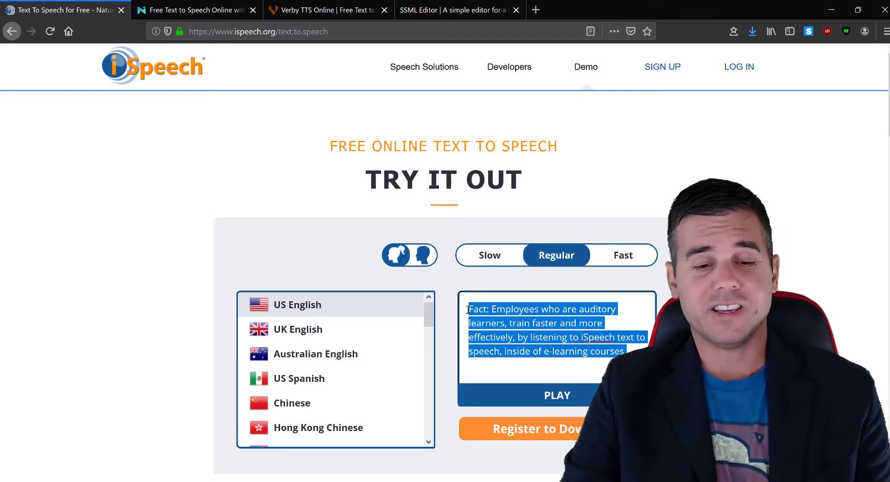
pyautogui.click(549, 395)
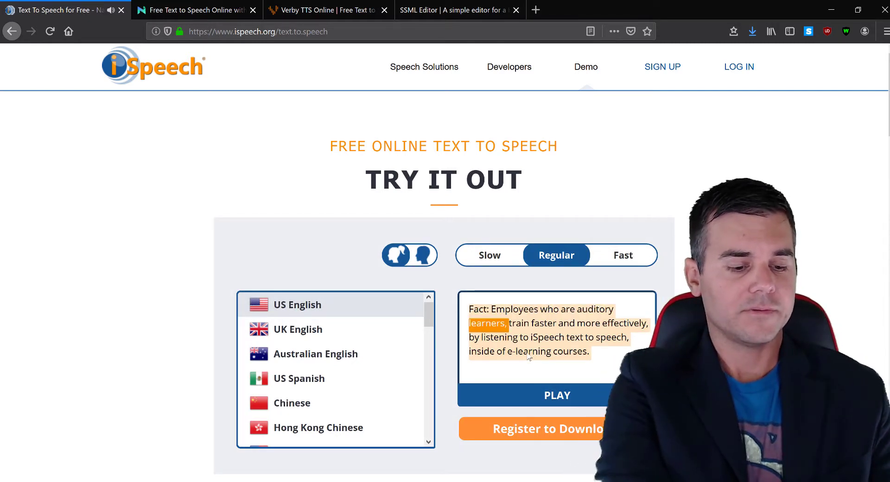
pyautogui.press('XF86AudioLowerVolume')
pyautogui.press('XF86AudioLowerVolume')
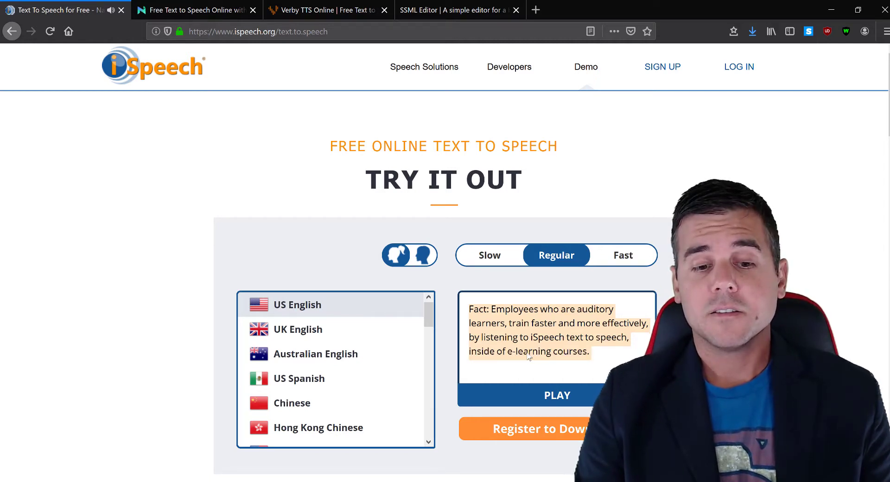
pyautogui.click(529, 355)
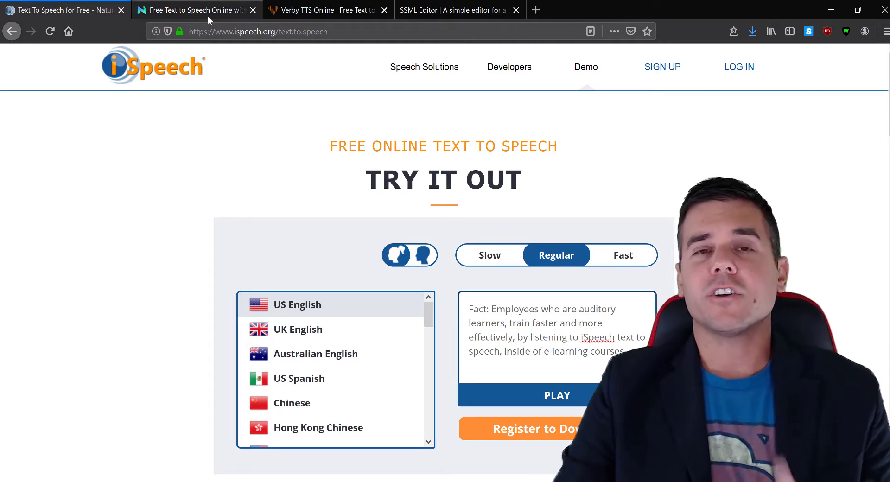
# - Switch to NaturalReaders, choose the premium voice English (US) - Ryan, and play the sample text
pyautogui.click(195, 10)
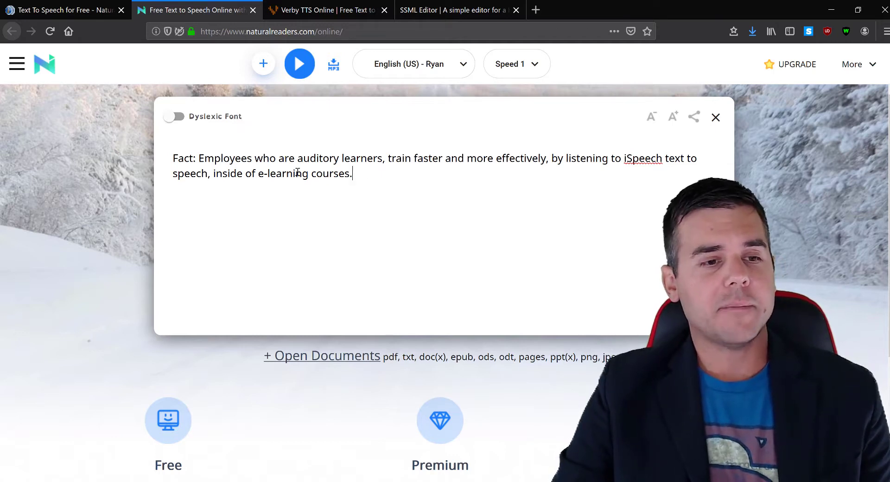
pyautogui.moveTo(353, 174); pyautogui.dragTo(171, 161)
pyautogui.click(173, 160)
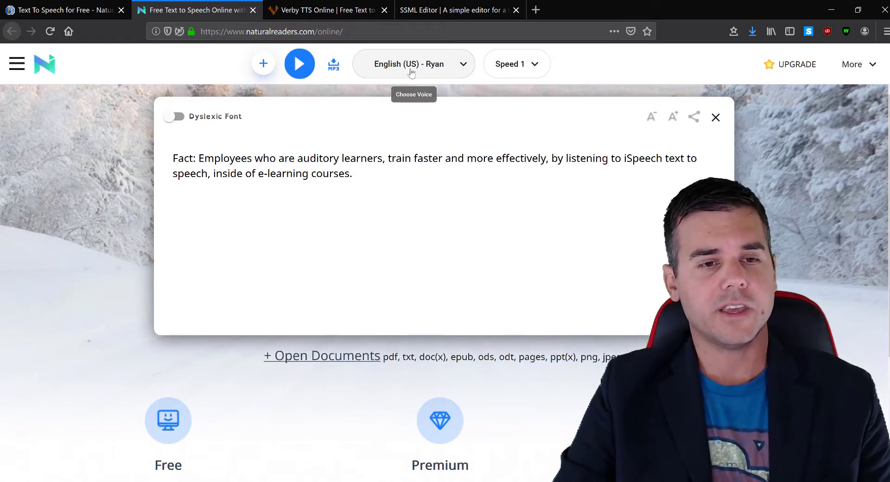
pyautogui.click(459, 69)
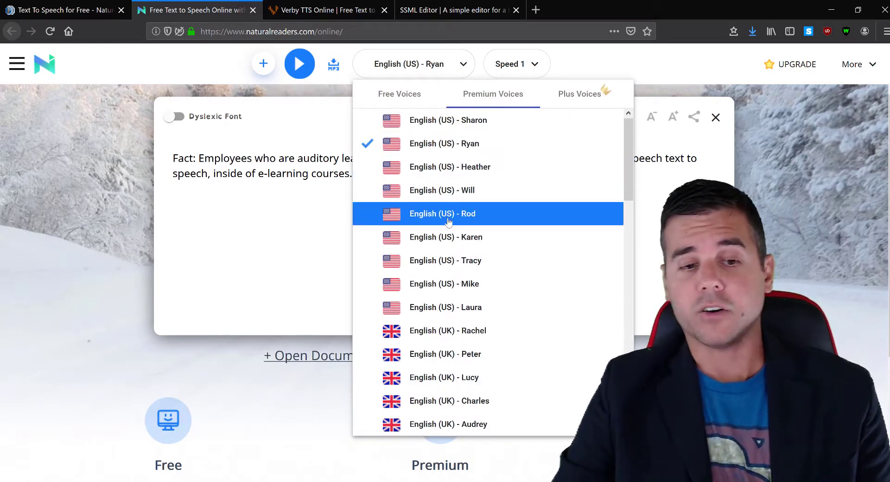
pyautogui.click(439, 145)
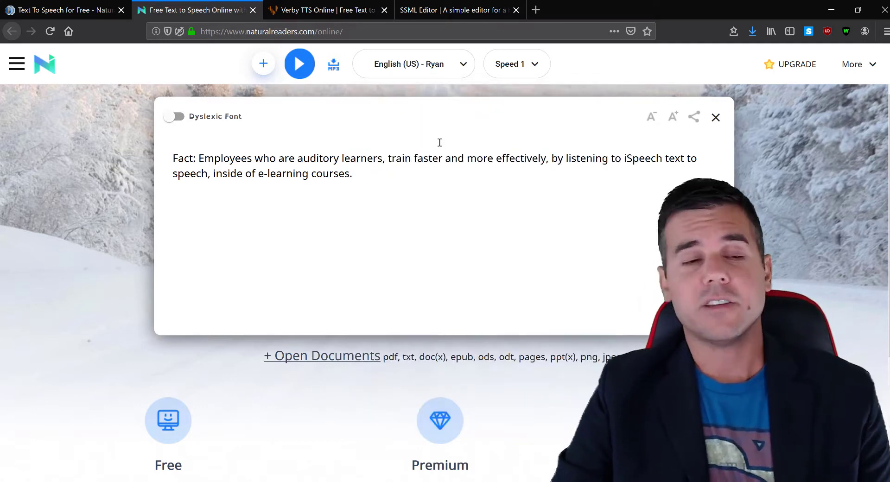
pyautogui.click(299, 64)
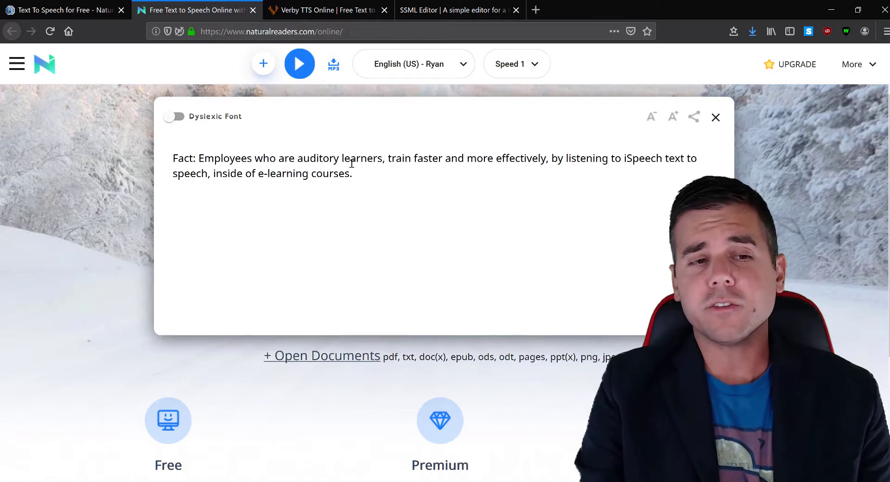
# - Switch to Verby and play the sample text with the English (British) Female (Basic) voice
pyautogui.click(307, 10)
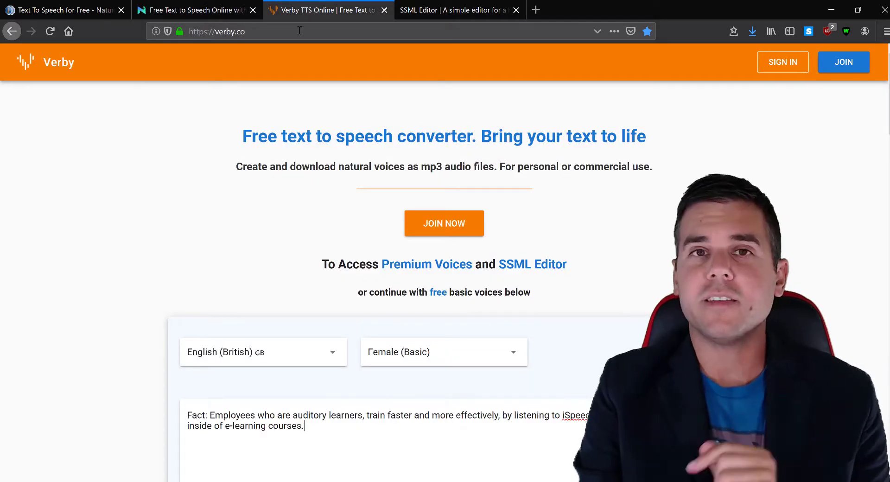
pyautogui.scroll(-2, 298, 309)
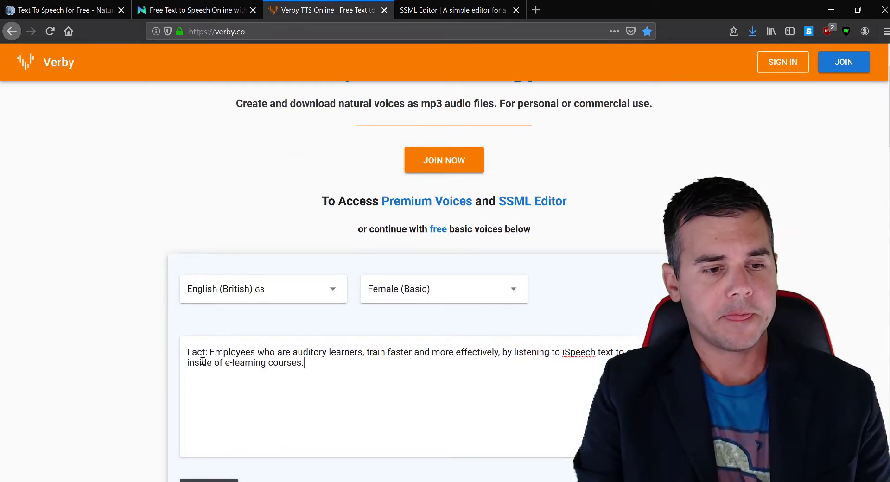
pyautogui.moveTo(203, 361); pyautogui.dragTo(177, 353)
pyautogui.click(130, 321)
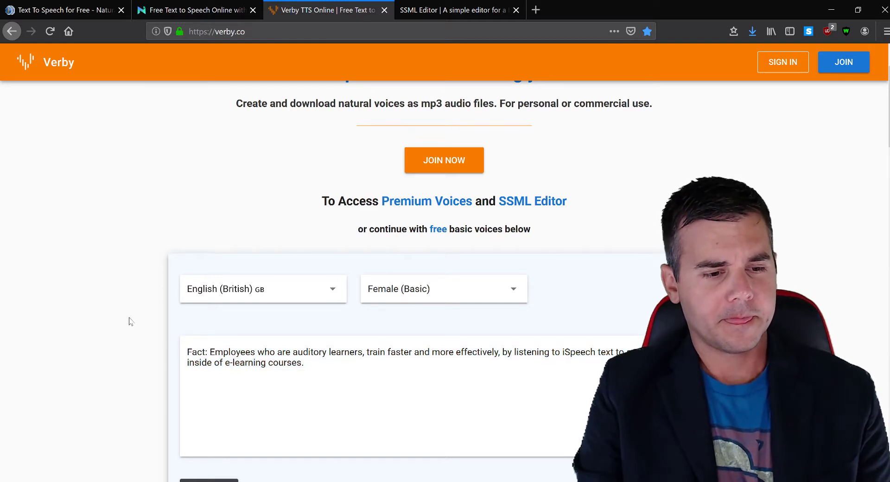
pyautogui.scroll(-4, 131, 319)
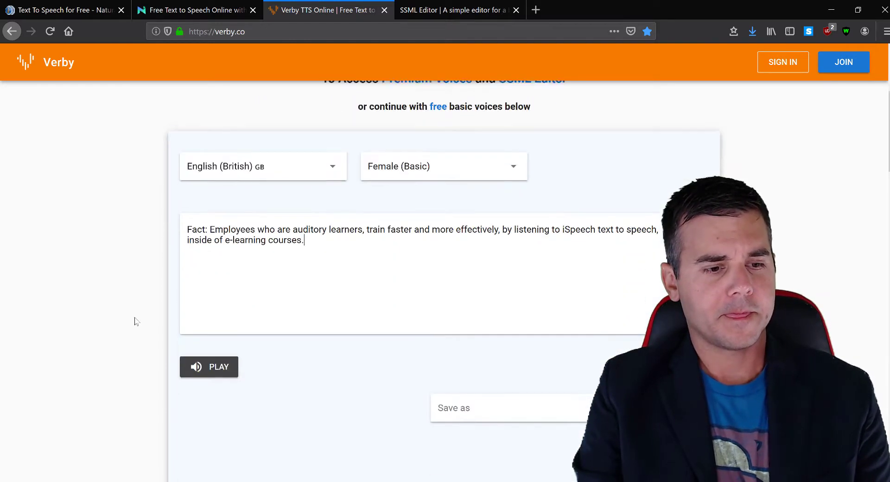
pyautogui.click(216, 362)
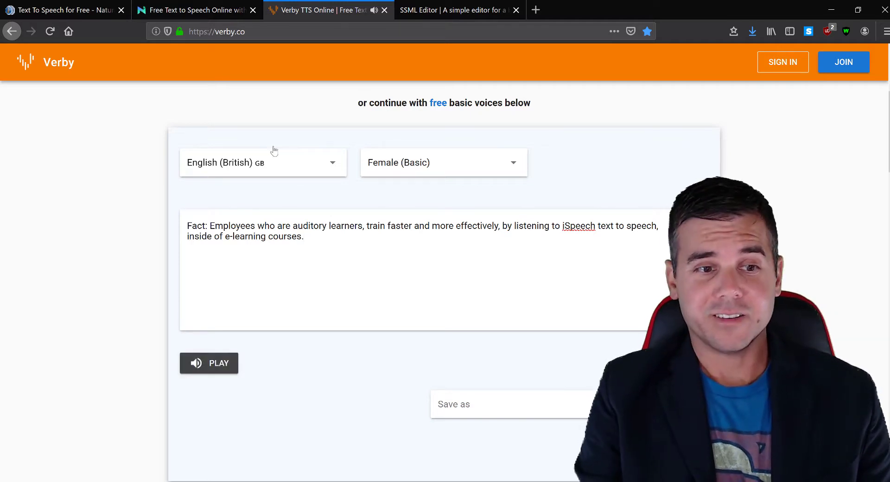
# - Set the language to English (American) with the Female (Basic) voice and play the sample text
pyautogui.click(307, 160)
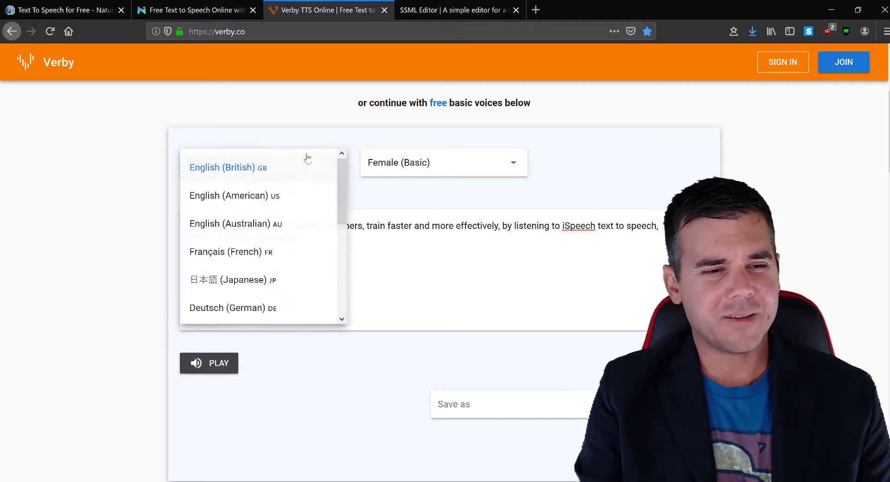
pyautogui.click(287, 197)
pyautogui.click(435, 169)
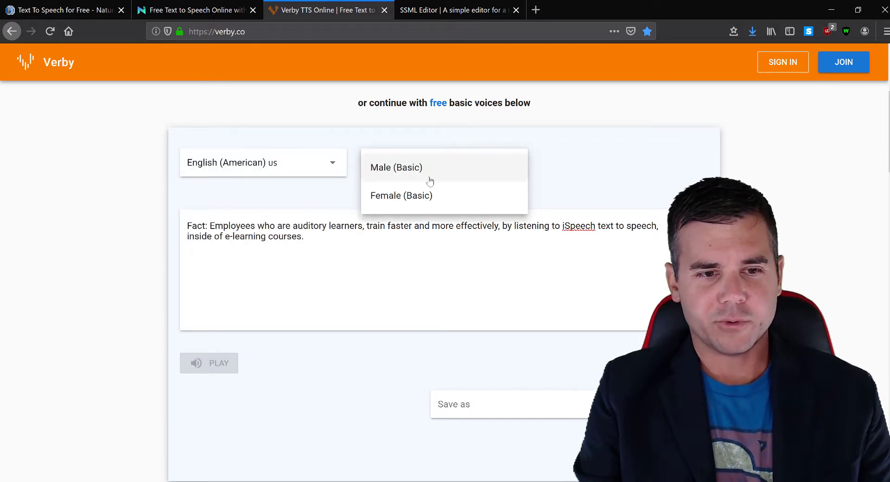
pyautogui.click(421, 195)
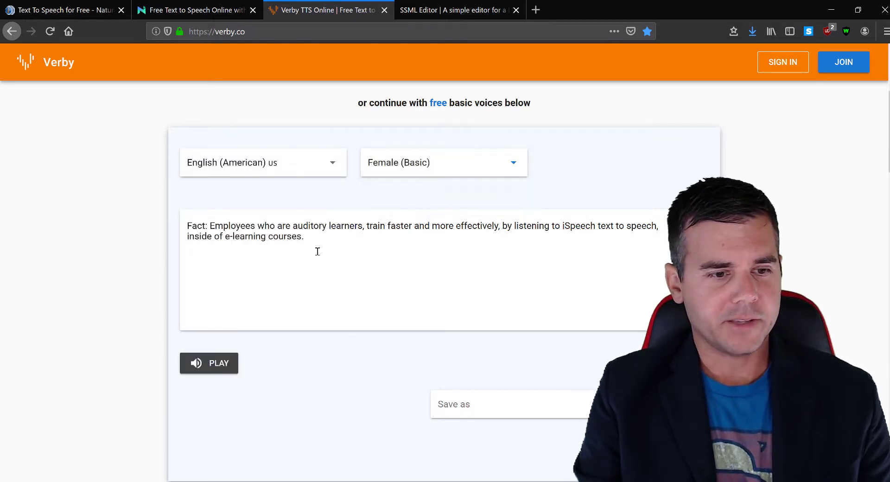
pyautogui.click(207, 364)
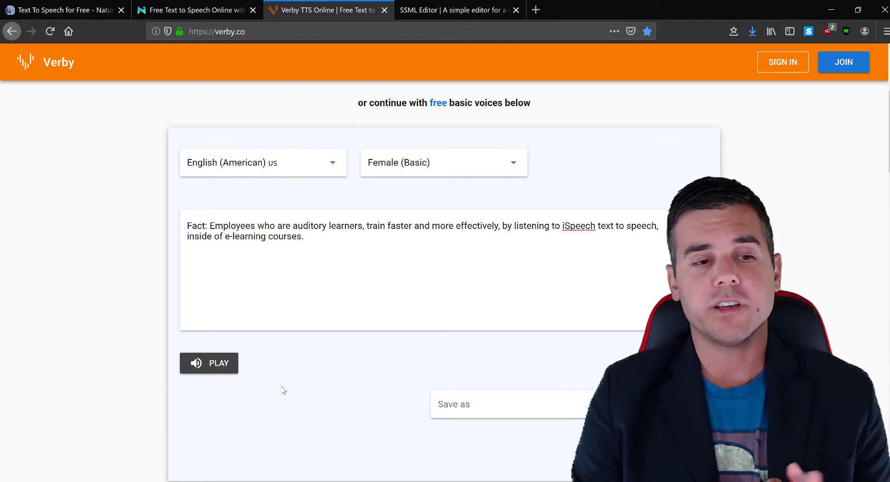
# - Play the sample text with the English (American) Male (Basic) voice
pyautogui.click(336, 165)
pyautogui.click(299, 169)
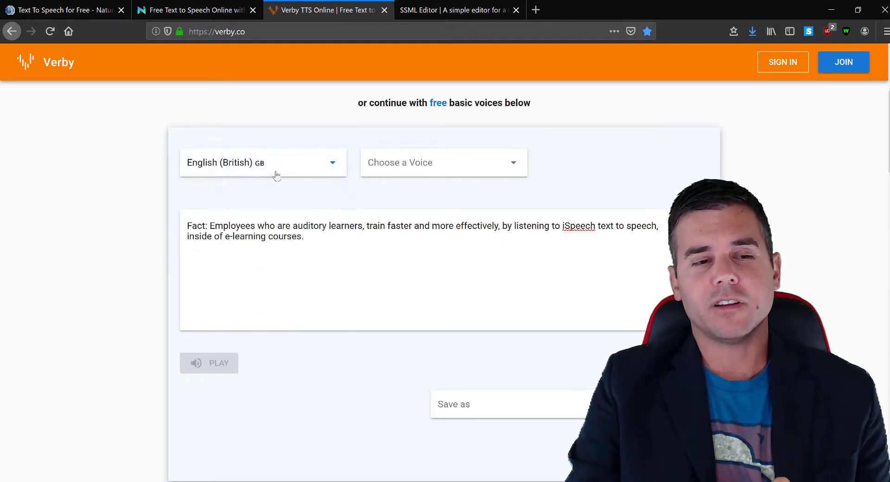
pyautogui.click(297, 168)
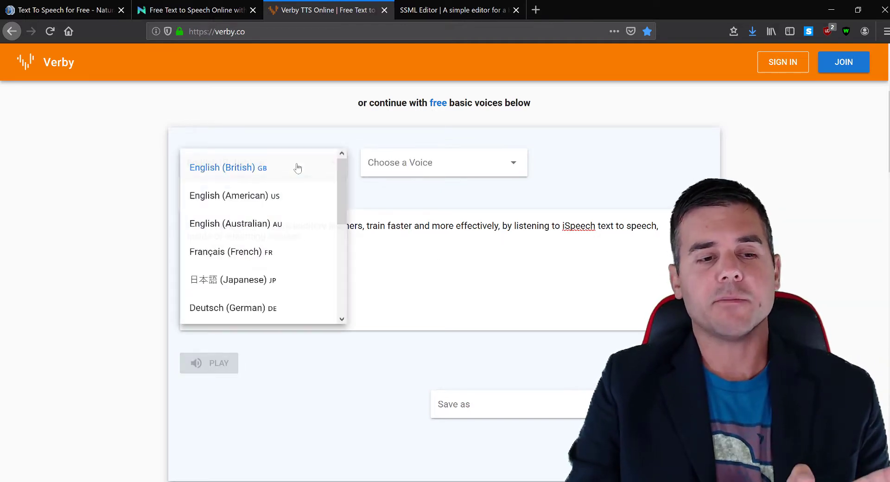
pyautogui.click(285, 196)
pyautogui.click(402, 174)
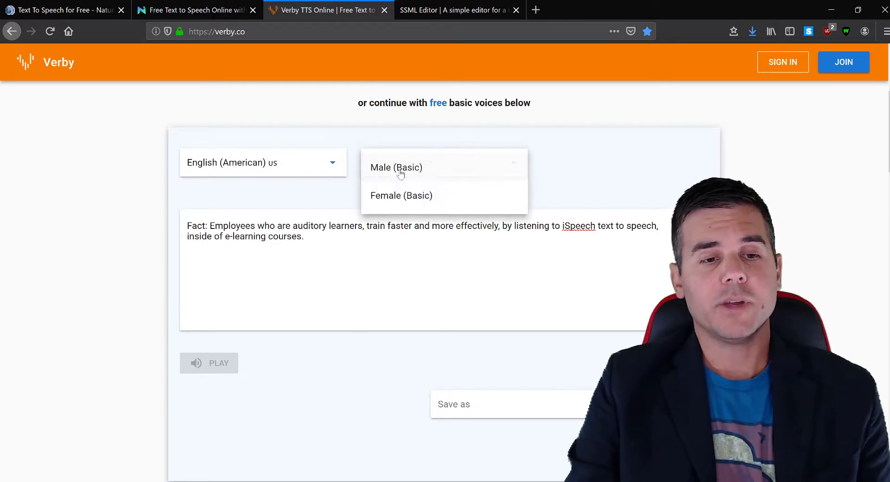
pyautogui.click(396, 177)
pyautogui.click(222, 362)
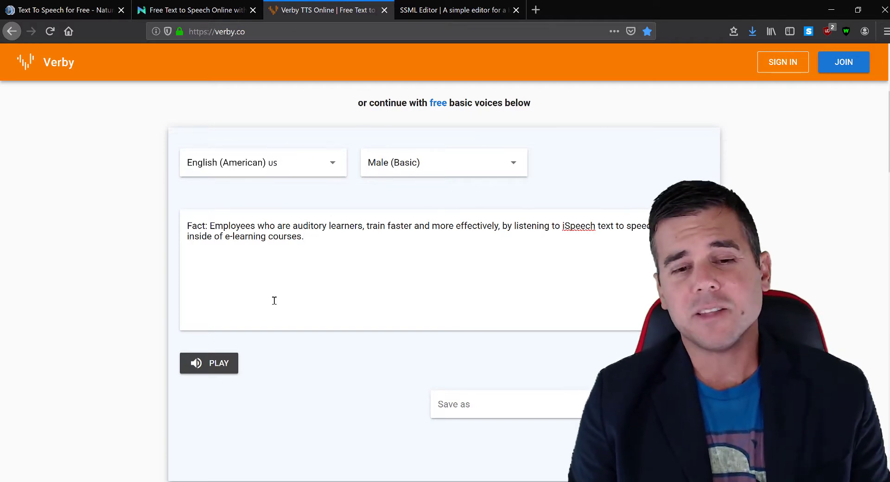
# - Compare Verby's text converter with the iSpeech demo and the emphasis, delay and pitch tools of the simple SSML Editor
pyautogui.click(274, 300)
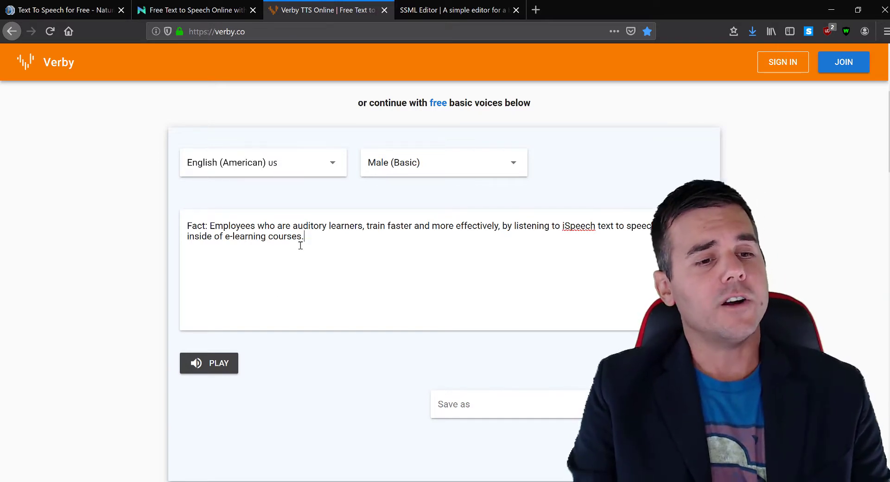
pyautogui.moveTo(330, 226); pyautogui.dragTo(193, 226)
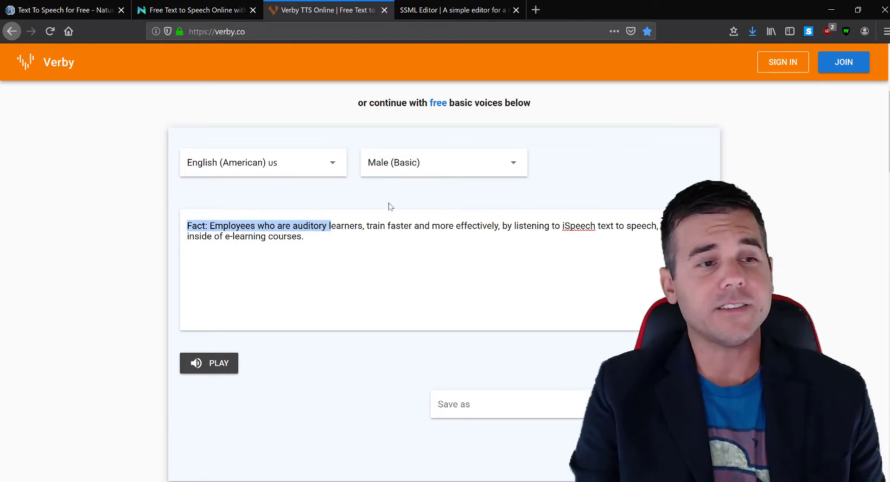
pyautogui.click(93, 5)
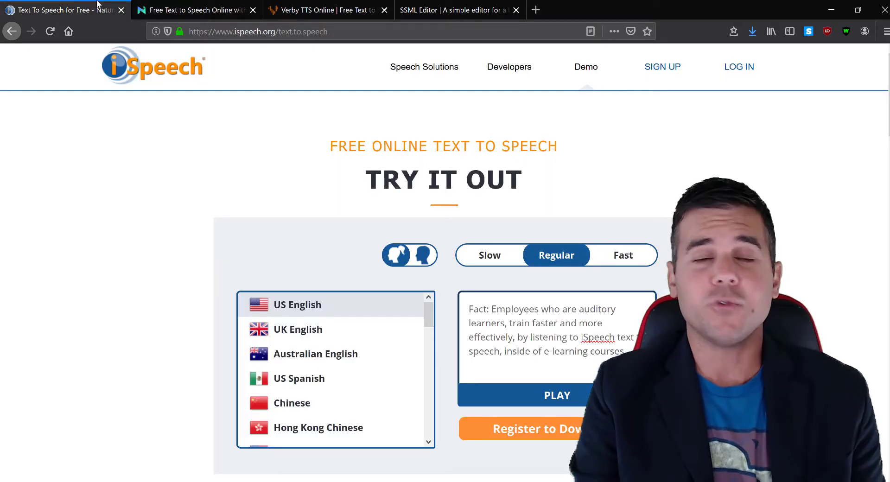
pyautogui.click(447, 4)
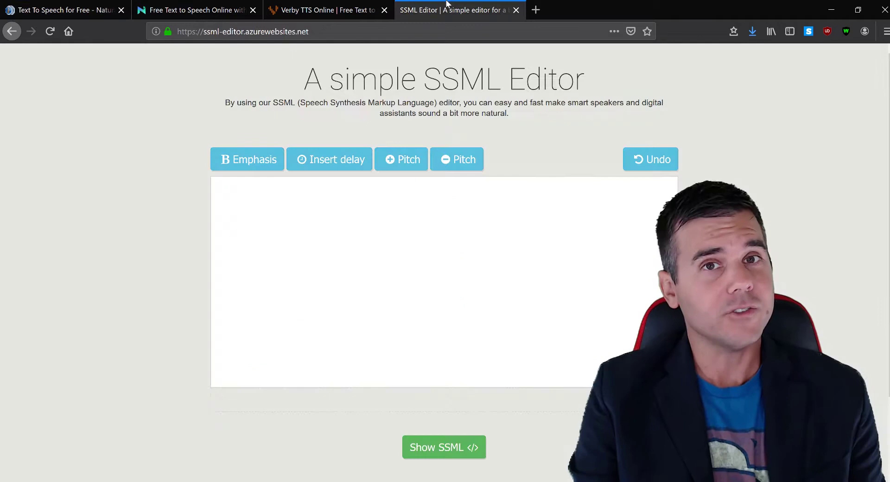
pyautogui.click(302, 4)
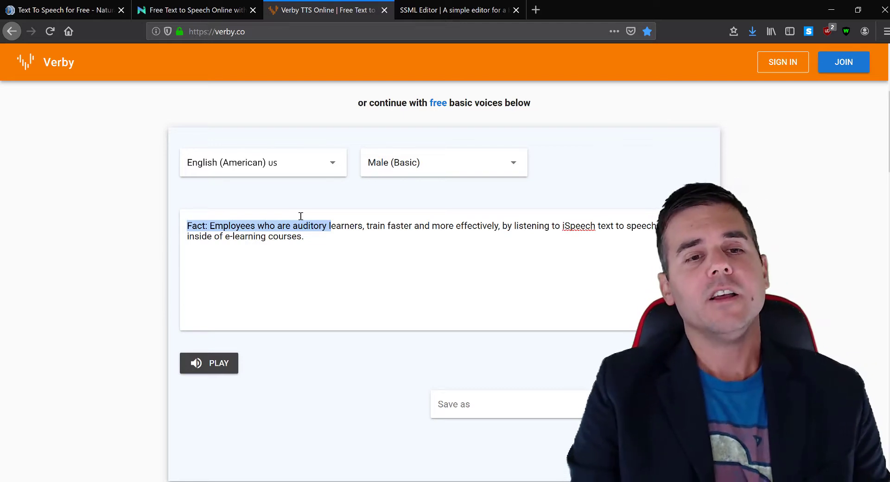
pyautogui.scroll(4, 301, 216)
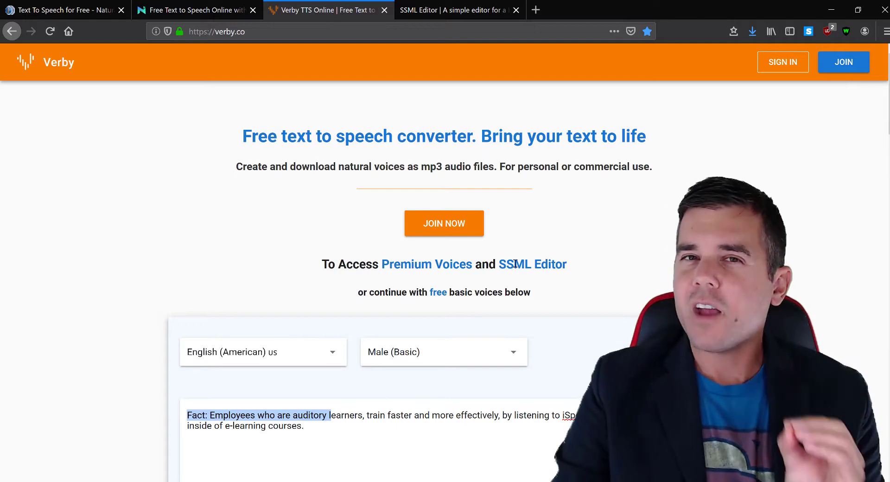
pyautogui.click(467, 8)
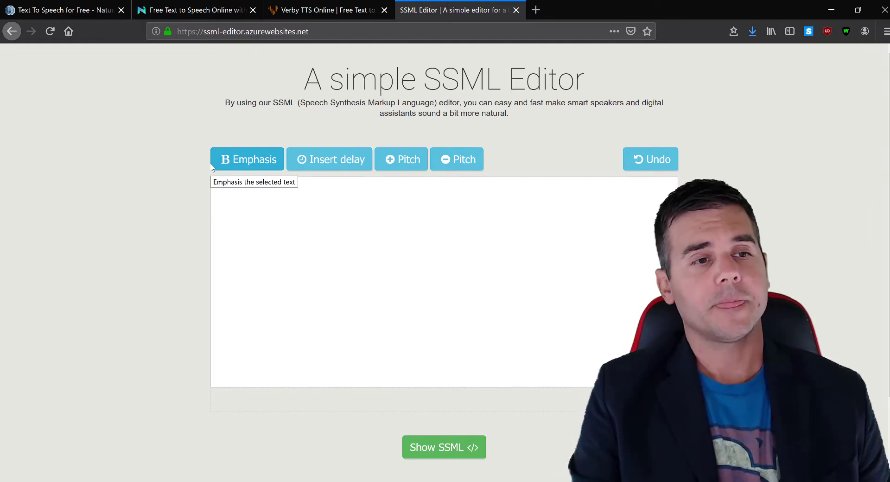
pyautogui.click(325, 9)
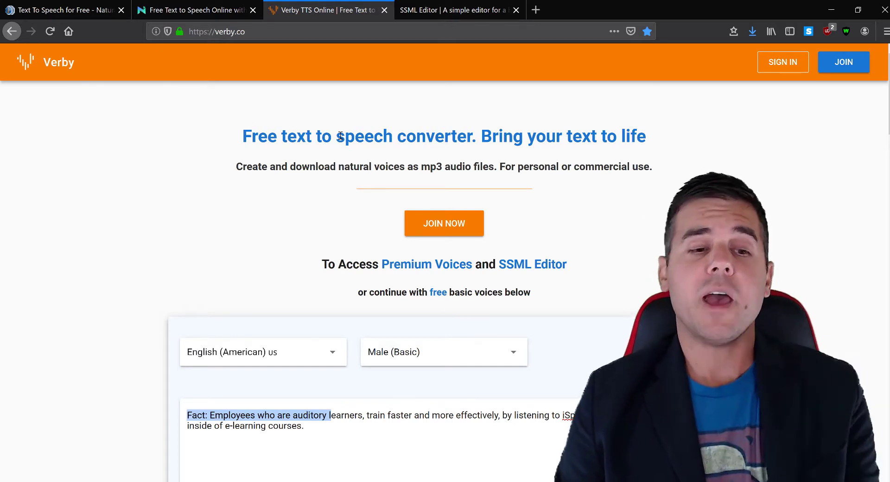
# - Examine Verby's Premium Voices and SSML Editor offer, and revisit the NaturalReaders and iSpeech pages for comparison
pyautogui.scroll(-3, 352, 158)
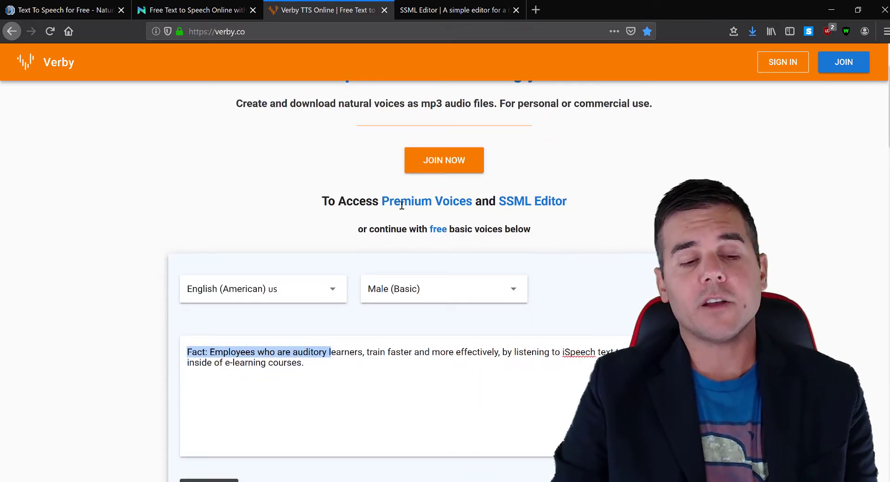
pyautogui.moveTo(381, 201); pyautogui.dragTo(530, 204)
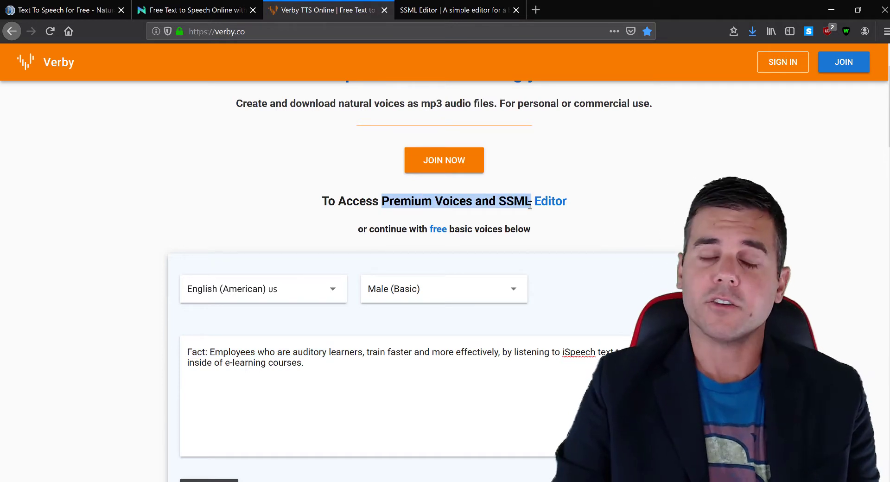
pyautogui.click(530, 205)
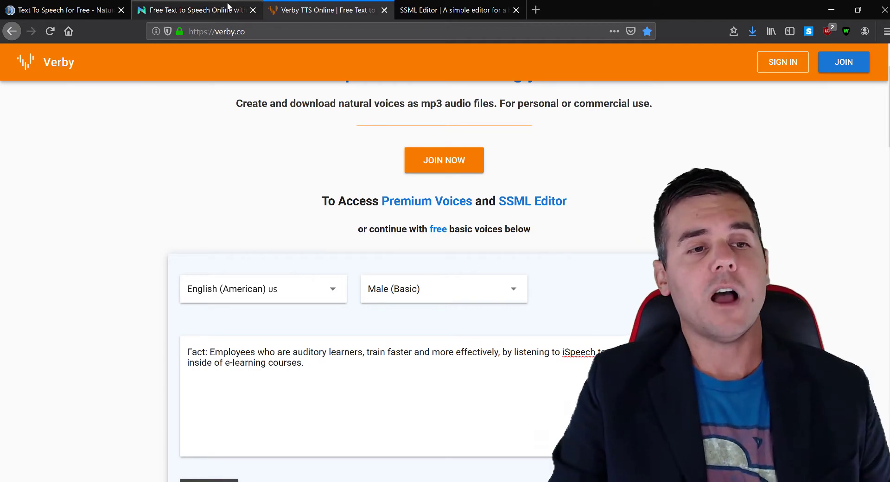
pyautogui.click(243, 7)
pyautogui.click(96, 6)
pyautogui.click(319, 4)
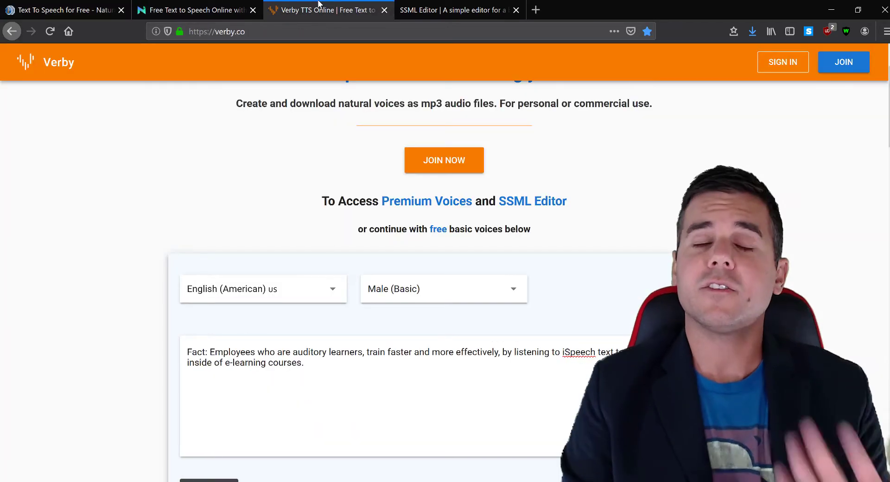